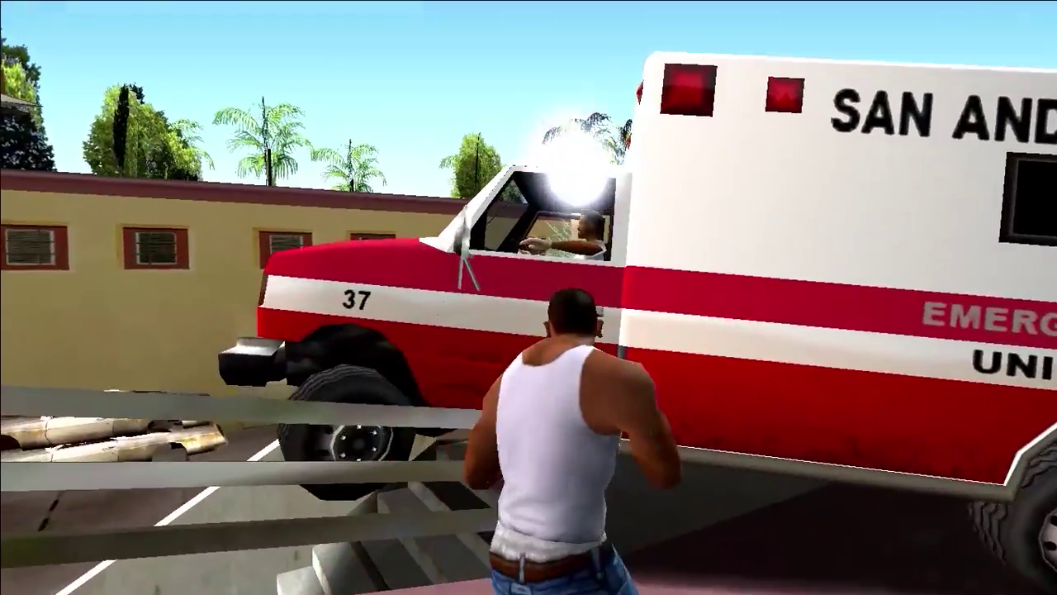
pyautogui.press('f')
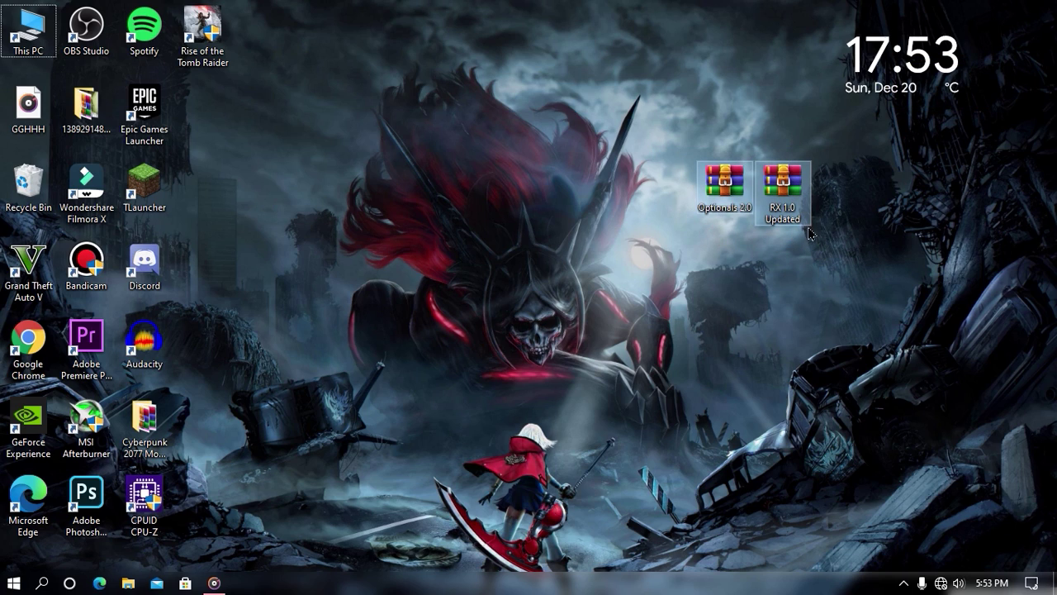
# Extract the Optionals 2.0 archive into its own folder on the desktop and place that folder beside the archives
pyautogui.rightClick(738, 184)
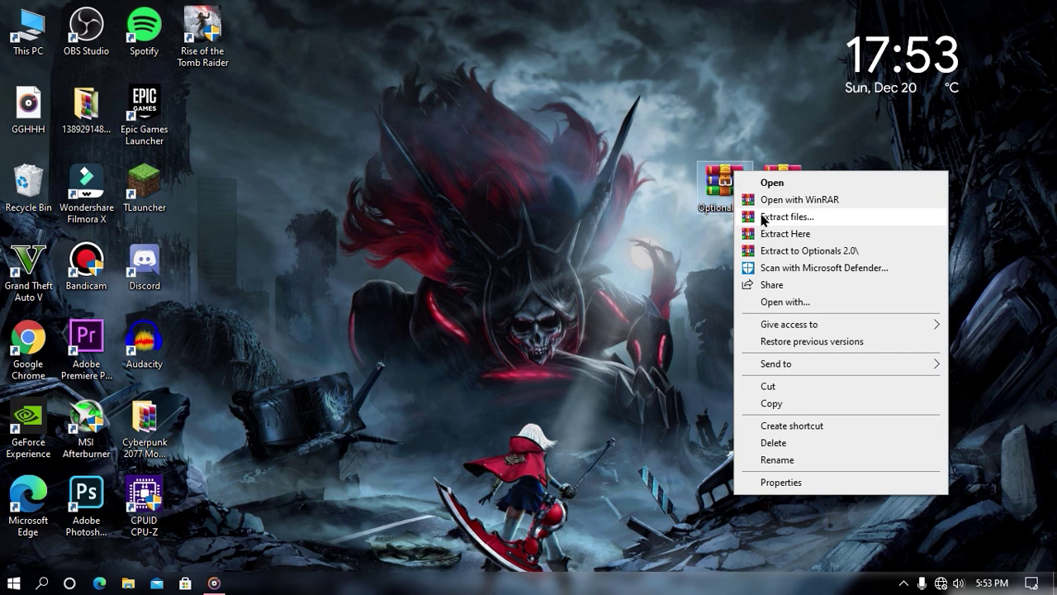
pyautogui.click(749, 213)
pyautogui.press('Return')
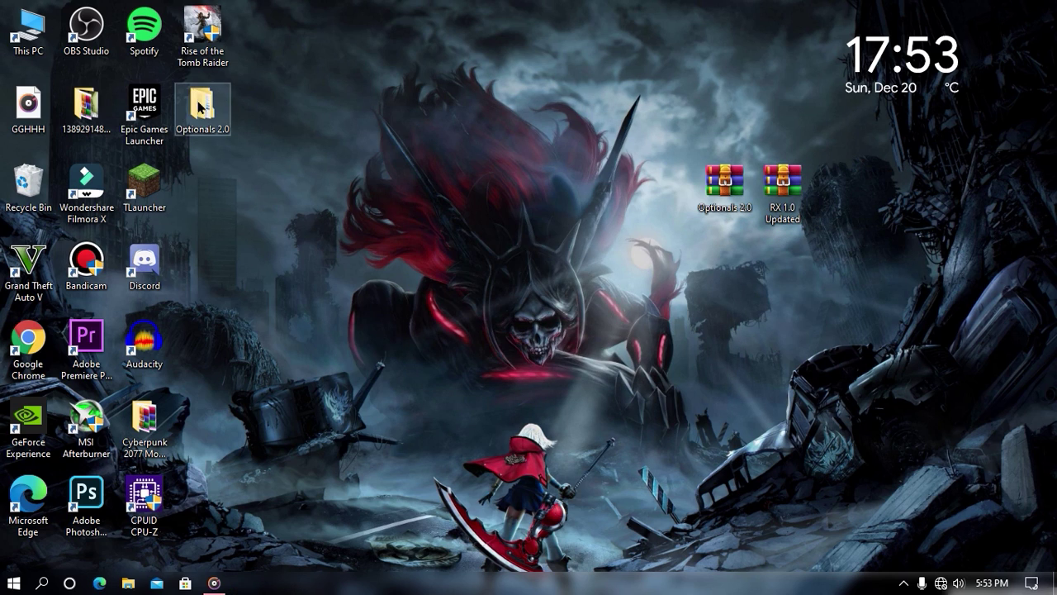
pyautogui.moveTo(856, 225); pyautogui.dragTo(832, 194)
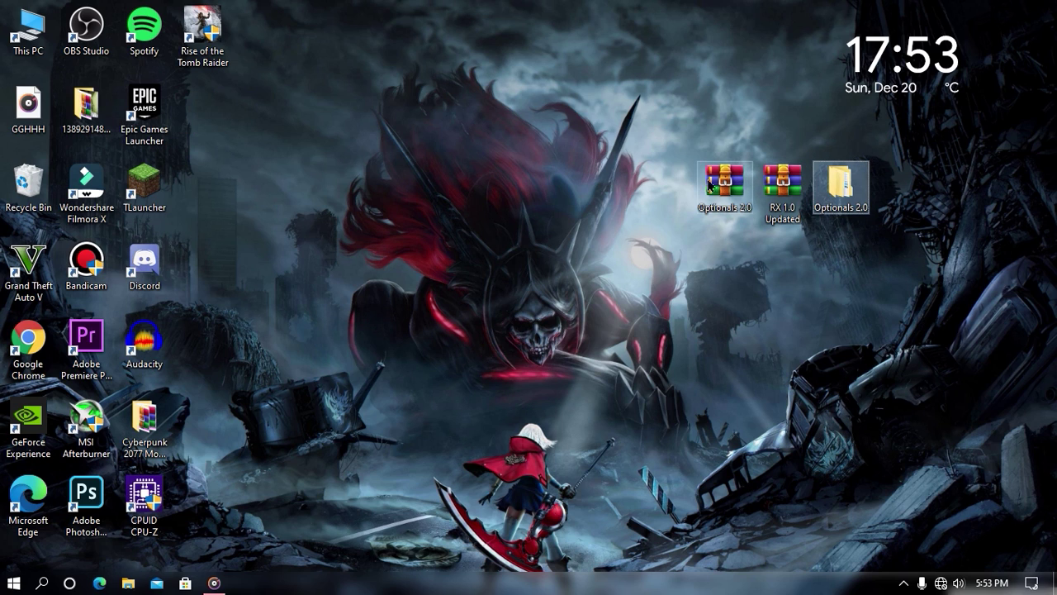
# Open the extracted Optionals 2.0 folder and This PC in two windows arranged side by side
pyautogui.doubleClick(822, 187)
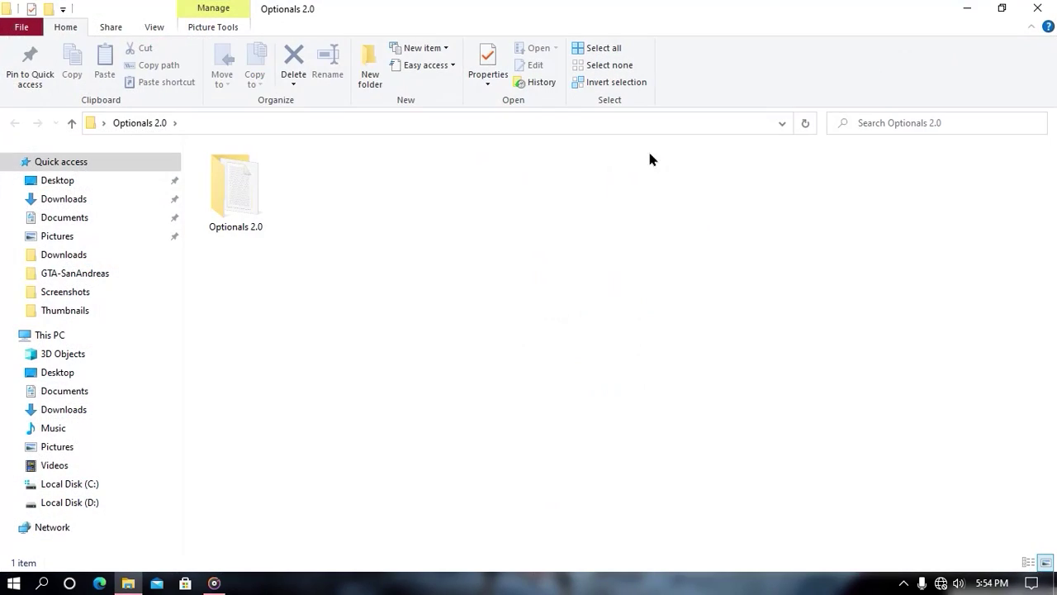
pyautogui.moveTo(539, 20); pyautogui.dragTo(1056, 132)
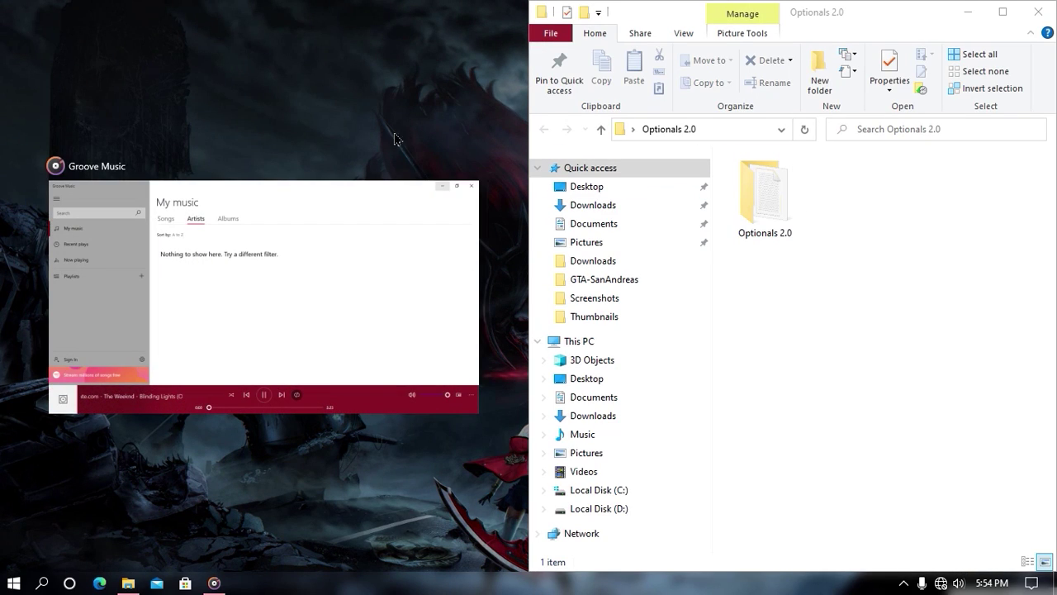
pyautogui.click(115, 105)
pyautogui.doubleClick(28, 58)
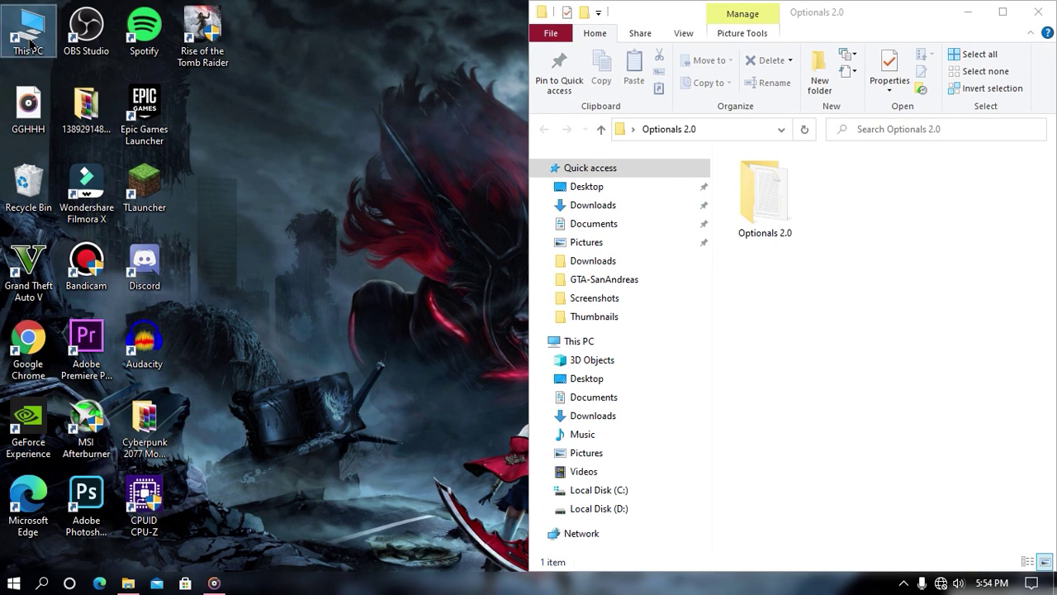
pyautogui.moveTo(609, 251); pyautogui.dragTo(2, 248)
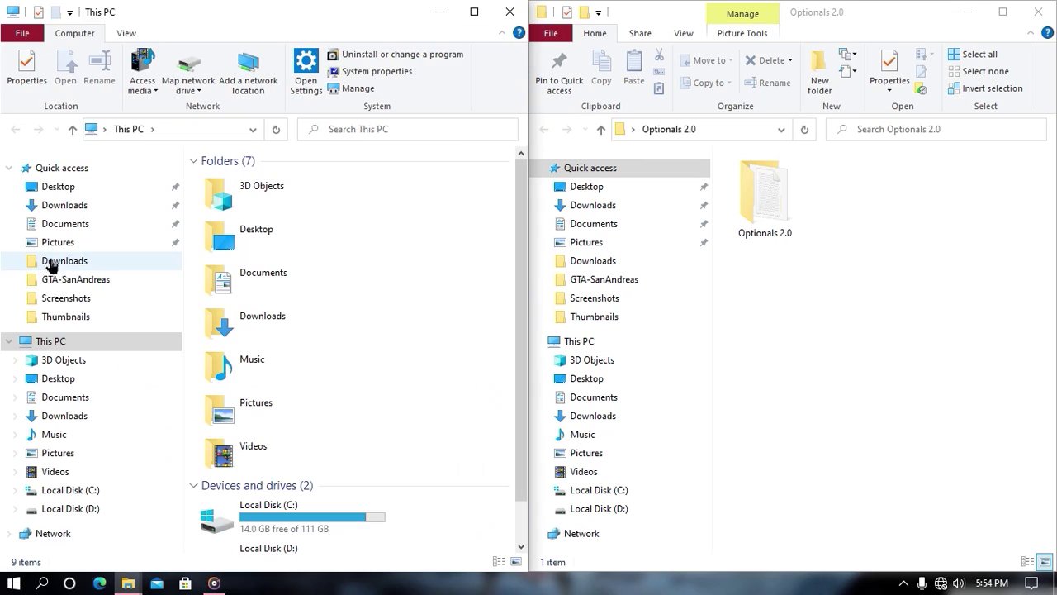
# Open the GTA-SanAndreas game folder inside Games on Local Disk (D:)
pyautogui.scroll(-1, 273, 413)
pyautogui.doubleClick(273, 536)
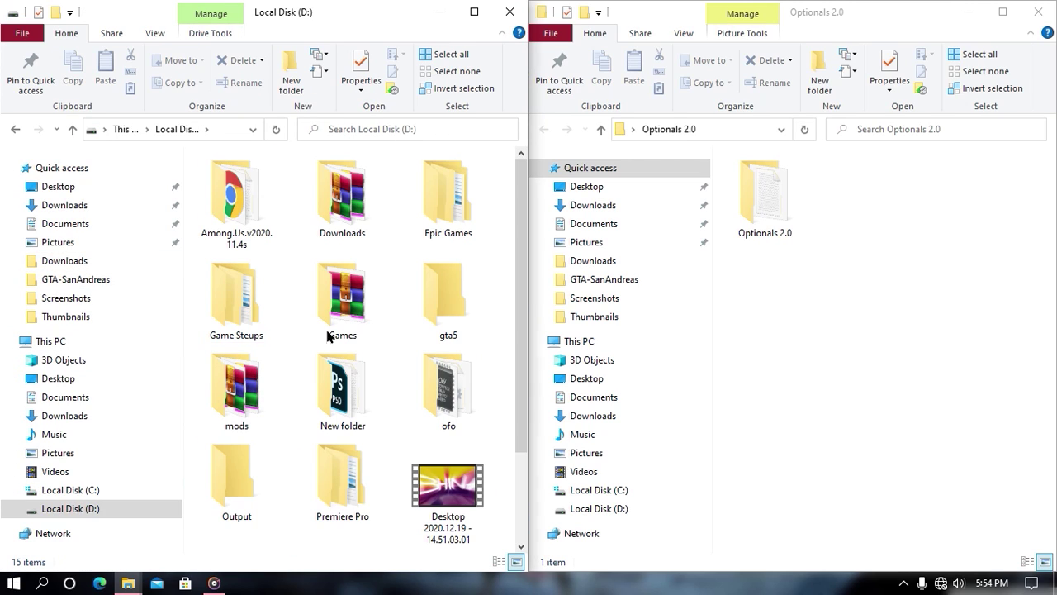
pyautogui.doubleClick(333, 294)
pyautogui.doubleClick(286, 186)
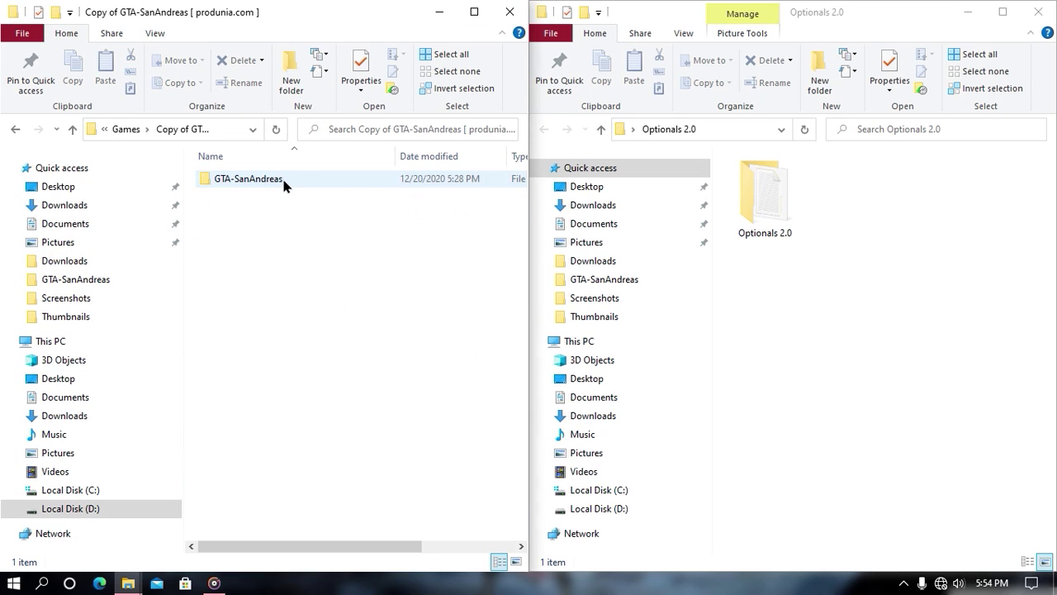
pyautogui.doubleClick(283, 179)
# Copy everything from the "Cleo, Asi loader, Modloader+More" folder of Optionals 2.0 into GTA-SanAndreas, replacing existing files
pyautogui.doubleClick(760, 205)
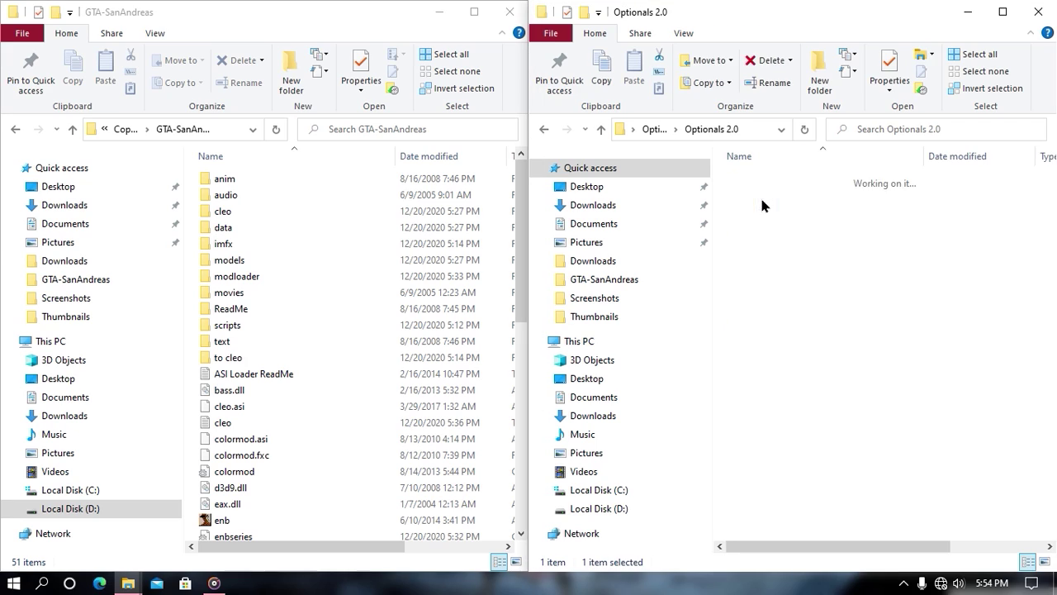
pyautogui.click(818, 208)
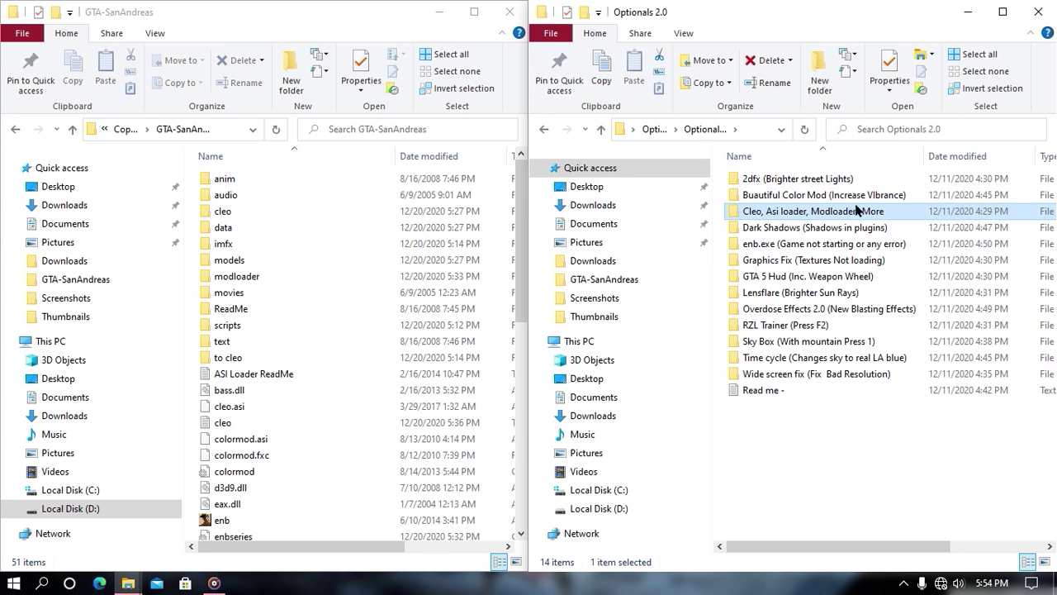
pyautogui.doubleClick(759, 212)
pyautogui.moveTo(788, 463); pyautogui.dragTo(464, 408)
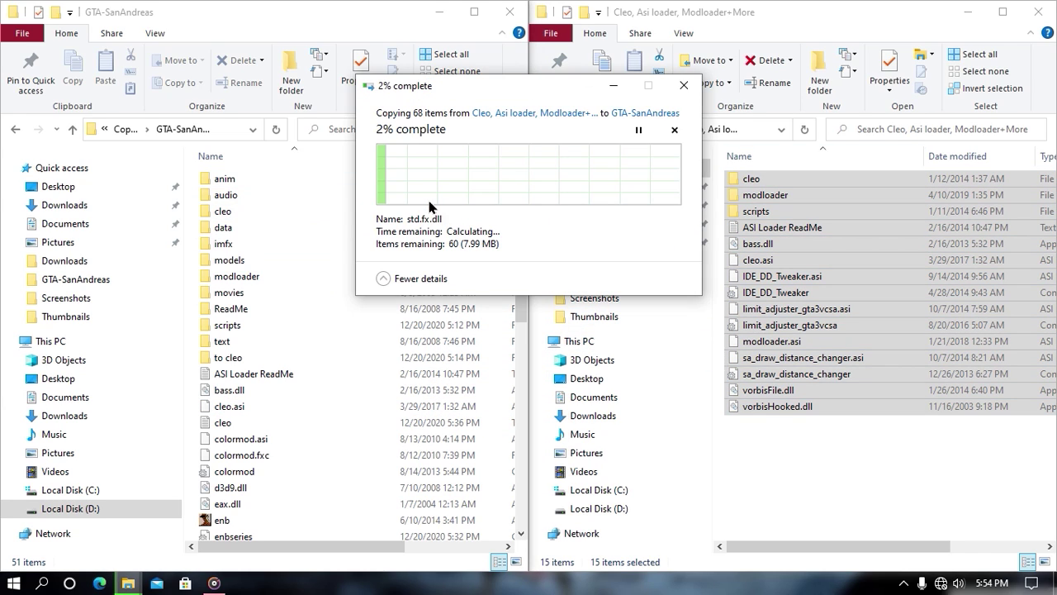
pyautogui.click(467, 168)
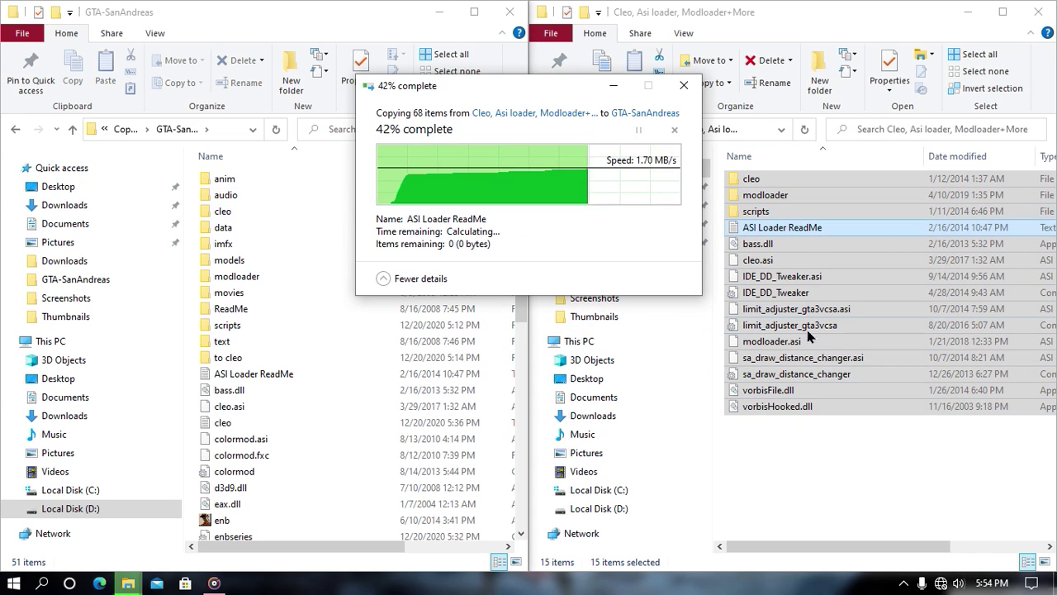
pyautogui.click(838, 351)
pyautogui.hotkey('alt', 'Up')
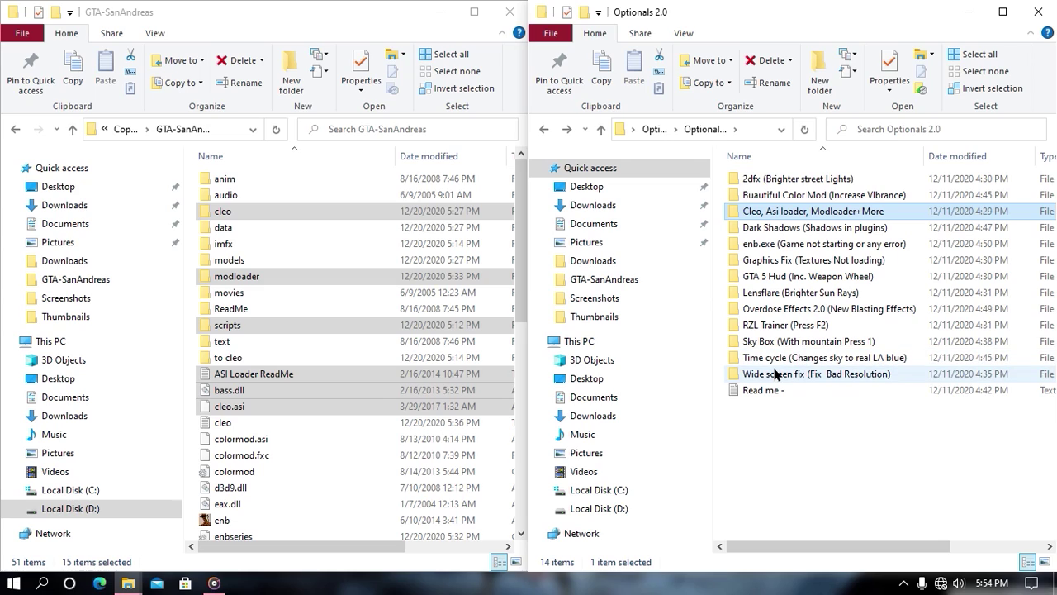
# Copy all files from "Graphics Fix (Textures Not loading)" into GTA-SanAndreas, replace the duplicates, and return to the Optionals 2.0 list
pyautogui.click(779, 374)
pyautogui.click(780, 260)
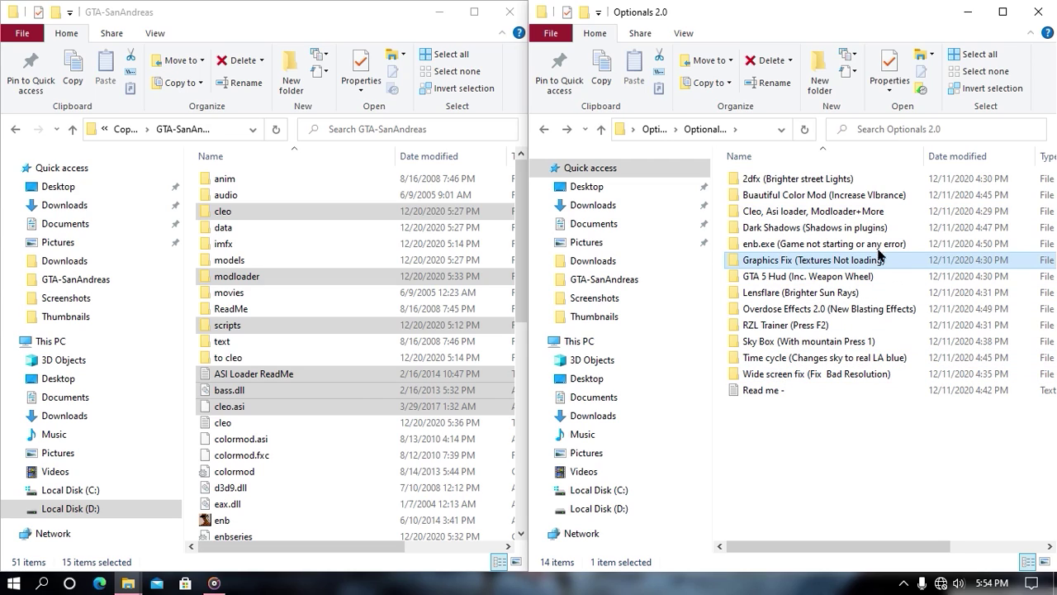
pyautogui.doubleClick(776, 262)
pyautogui.moveTo(764, 363); pyautogui.dragTo(442, 479)
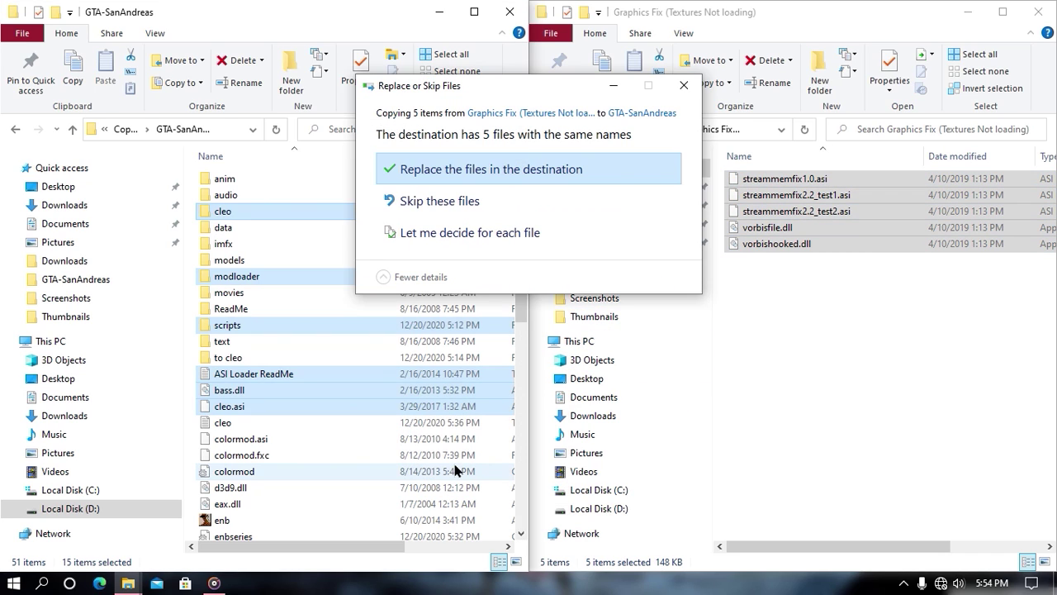
pyautogui.click(510, 169)
pyautogui.hotkey('alt', 'Left')
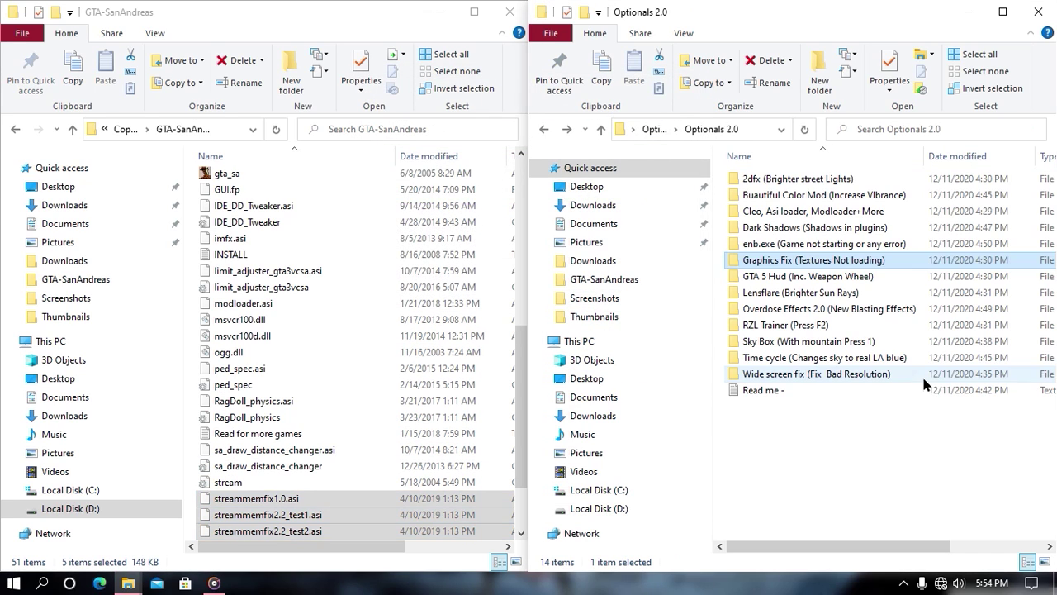
# Minimize both folder windows, extract the RX 1.0 Updated archive on the desktop, and place its folder beside Optionals 2.0
pyautogui.click(967, 11)
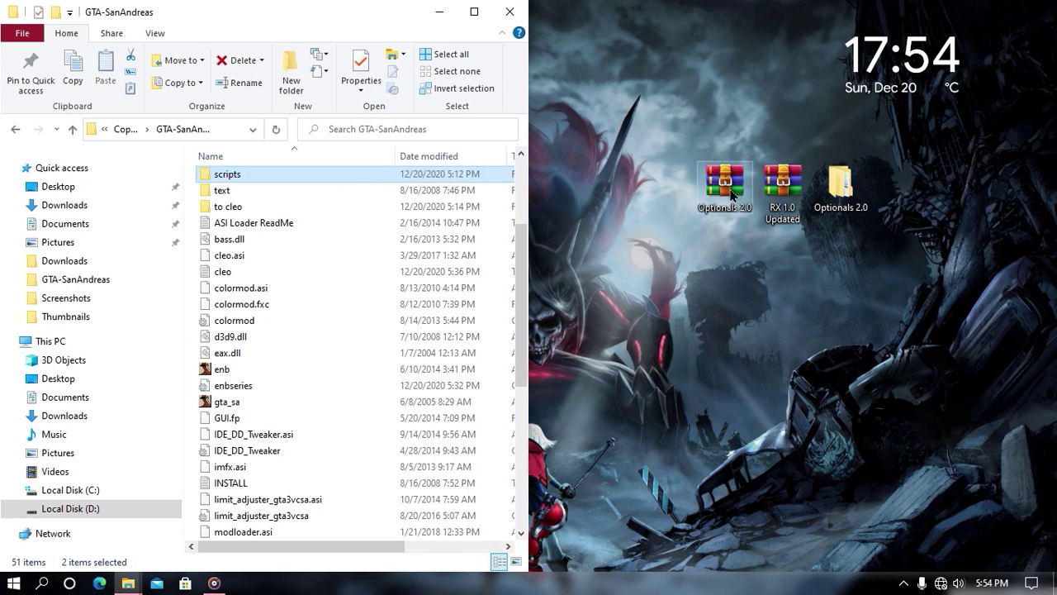
pyautogui.click(438, 11)
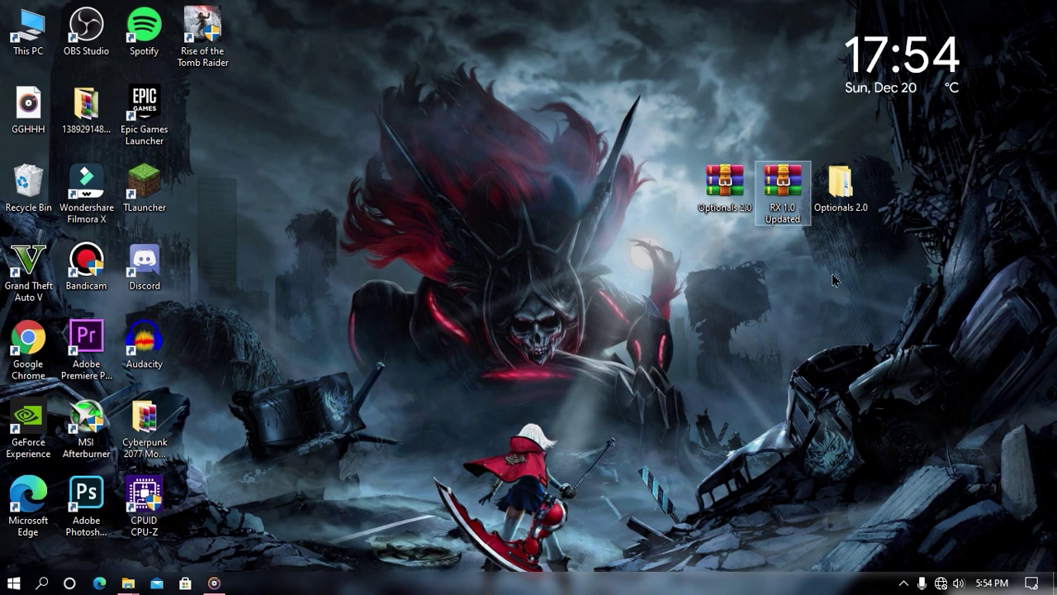
pyautogui.rightClick(764, 194)
pyautogui.click(796, 244)
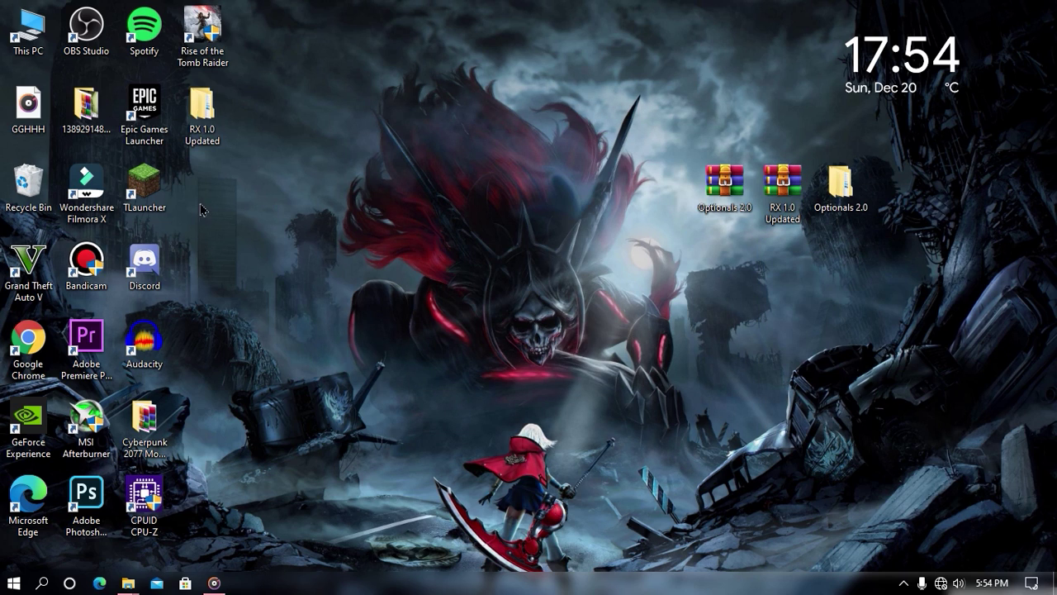
pyautogui.moveTo(514, 356); pyautogui.dragTo(599, 251)
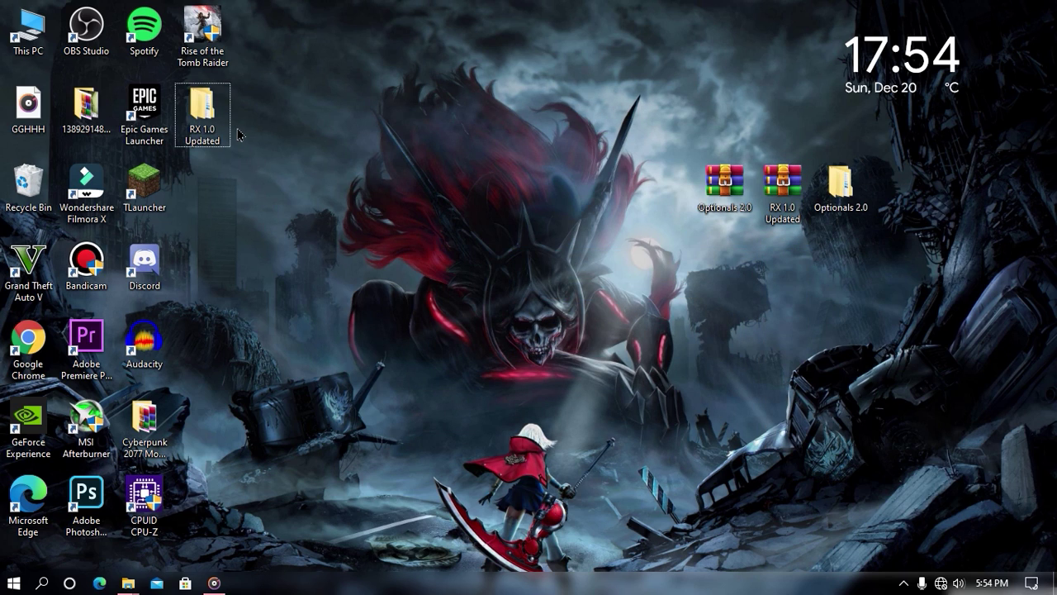
pyautogui.moveTo(202, 116); pyautogui.dragTo(237, 202)
pyautogui.moveTo(885, 182); pyautogui.dragTo(884, 182)
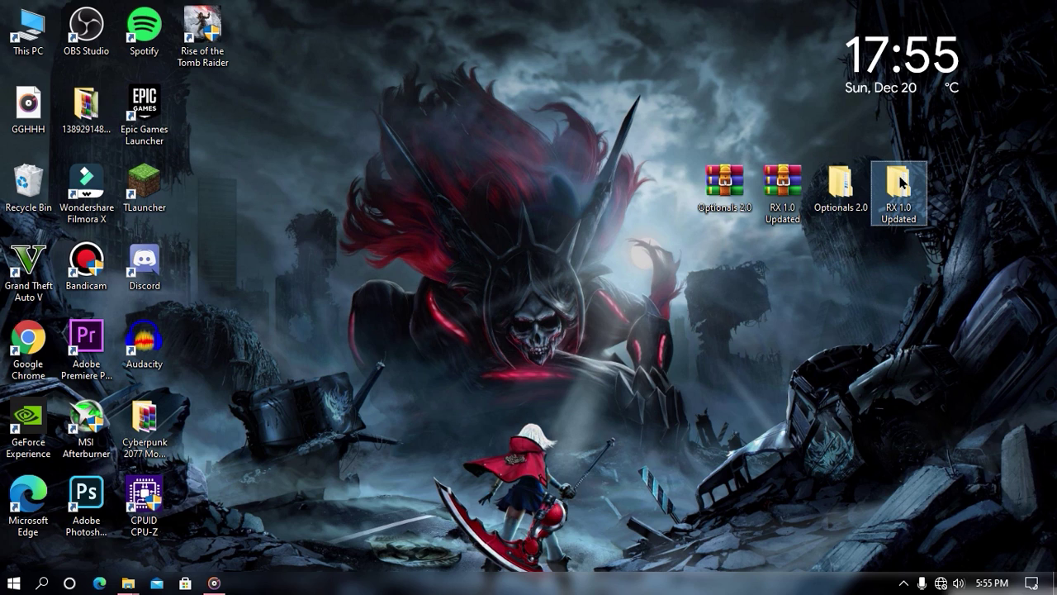
# Open the extracted RX 1.0 Updated folder beside the GTA-SanAndreas window and go into its Reflect_x_ 1.0 Updated subfolder
pyautogui.doubleClick(900, 182)
pyautogui.moveTo(652, 286); pyautogui.dragTo(1056, 347)
pyautogui.click(148, 137)
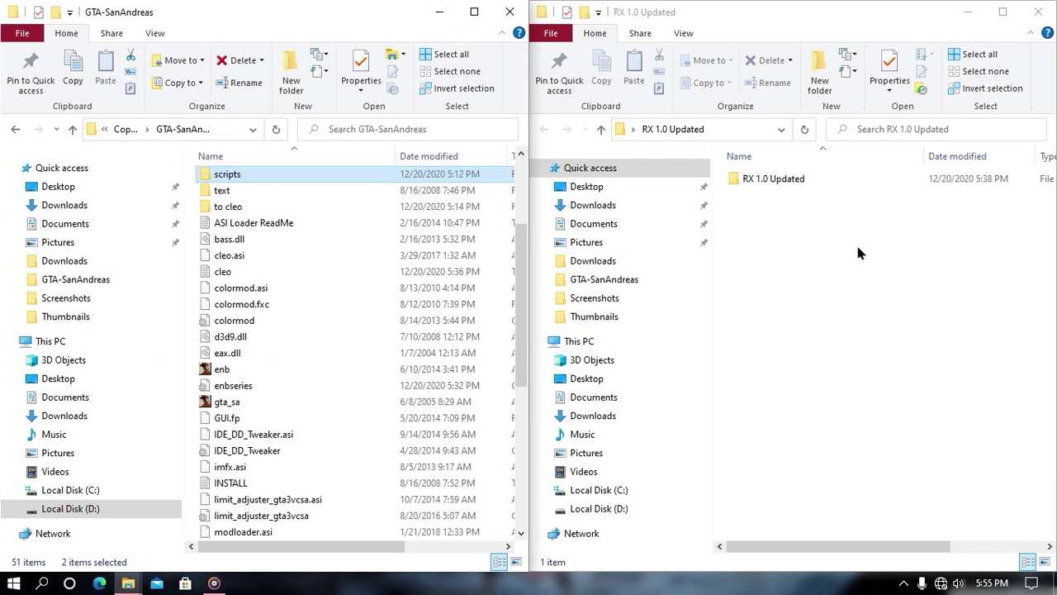
pyautogui.doubleClick(816, 176)
pyautogui.click(817, 179)
pyautogui.doubleClick(817, 178)
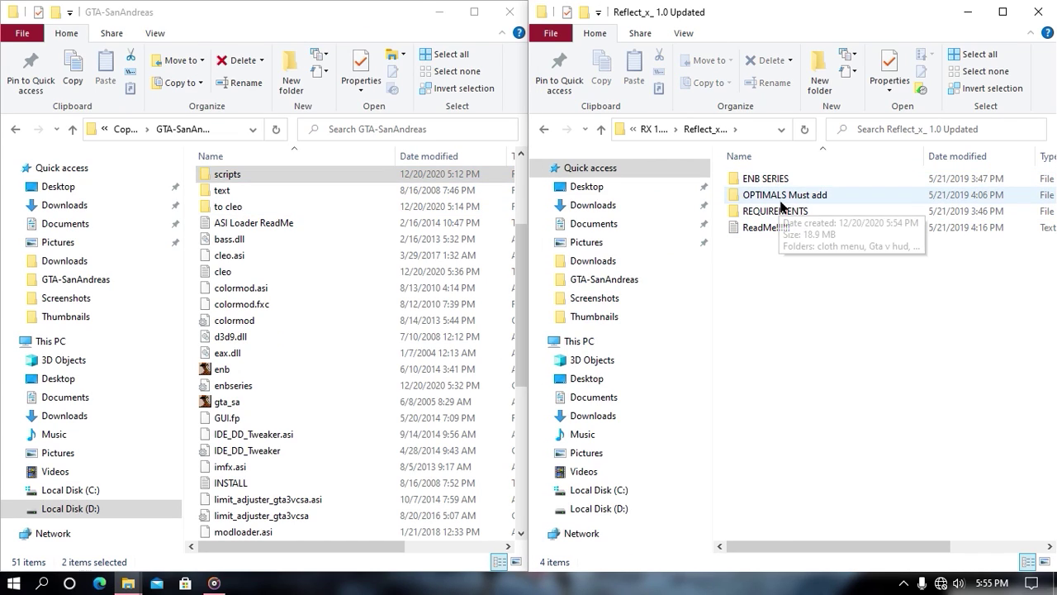
# Copy all files from the ENB SERIES folder into GTA-SanAndreas, replacing files with the same names, and return to the parent folder
pyautogui.click(778, 180)
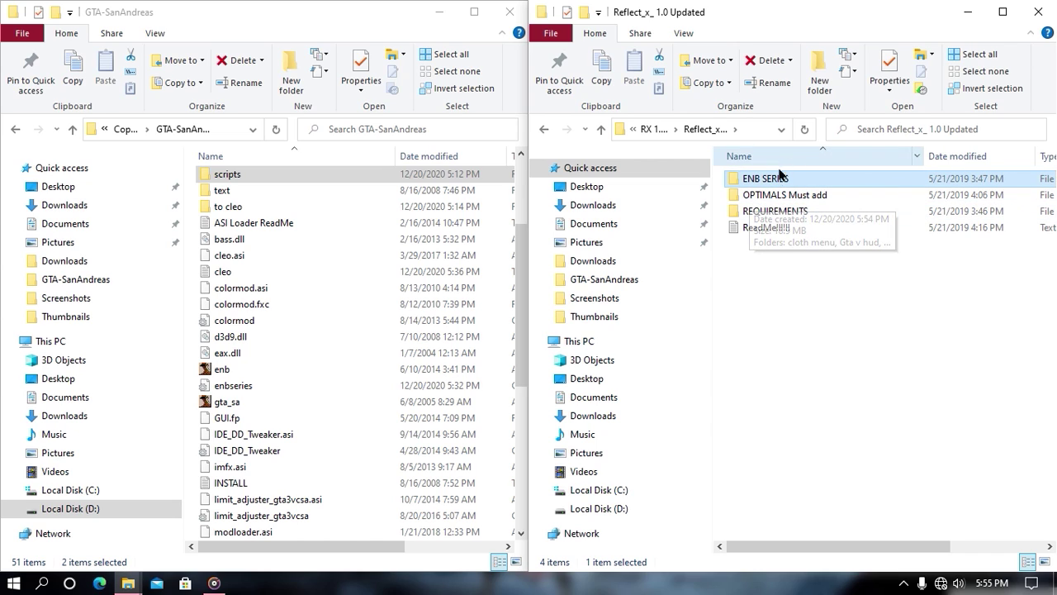
pyautogui.doubleClick(760, 180)
pyautogui.moveTo(811, 502); pyautogui.dragTo(453, 421)
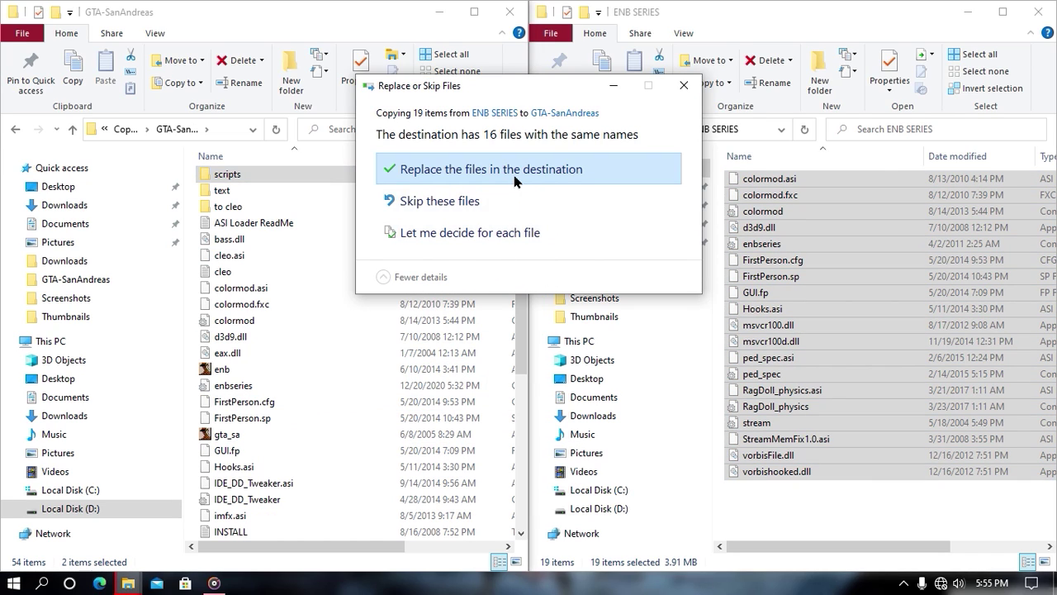
pyautogui.click(541, 174)
pyautogui.press('BackSpace')
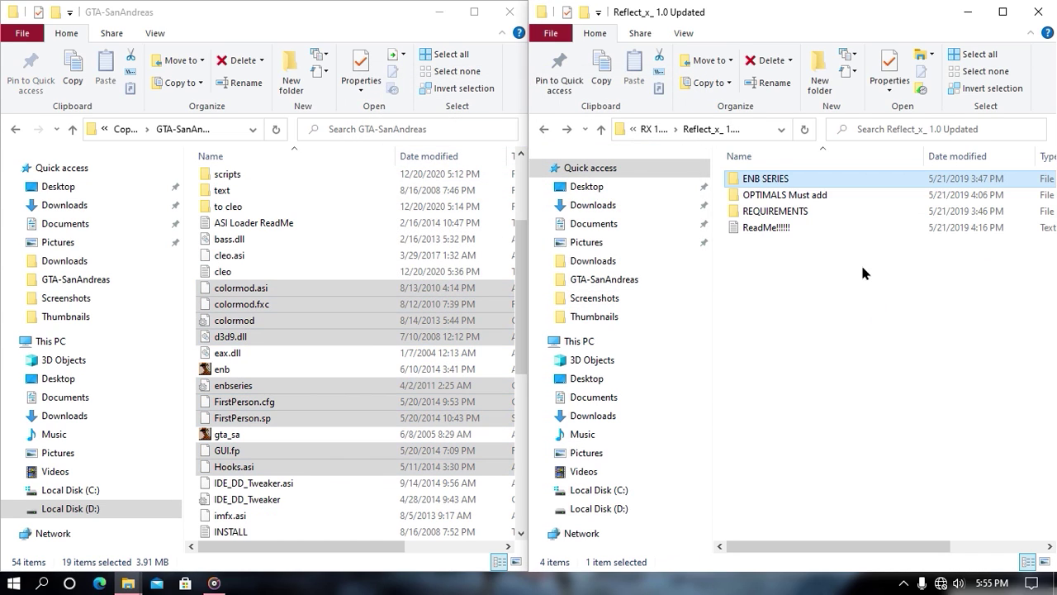
# Look through the REQUIREMENTS folder for the CLEO and DirectX installers
pyautogui.doubleClick(828, 216)
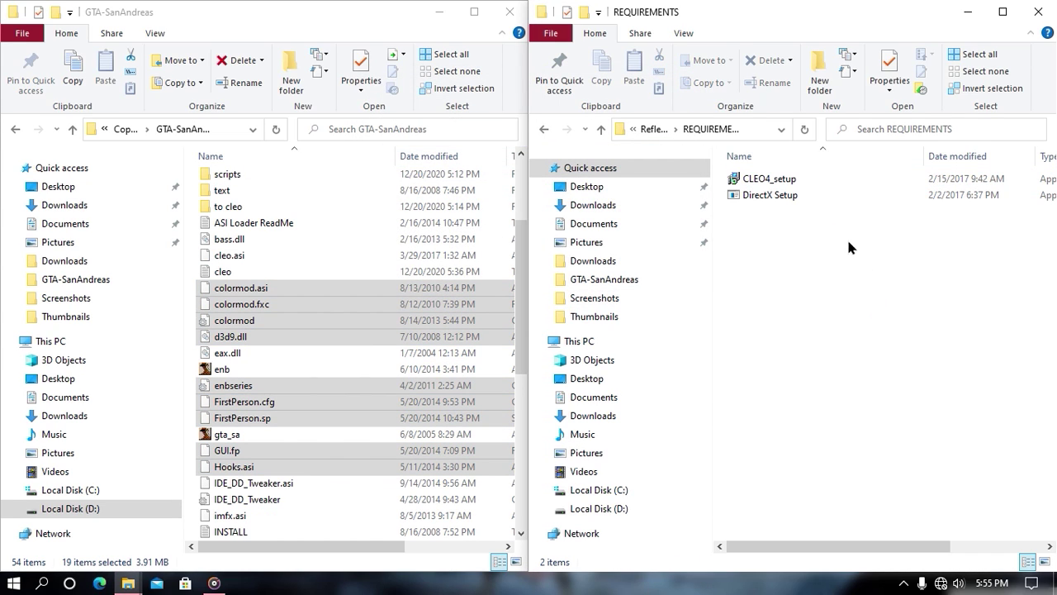
pyautogui.press('BackSpace')
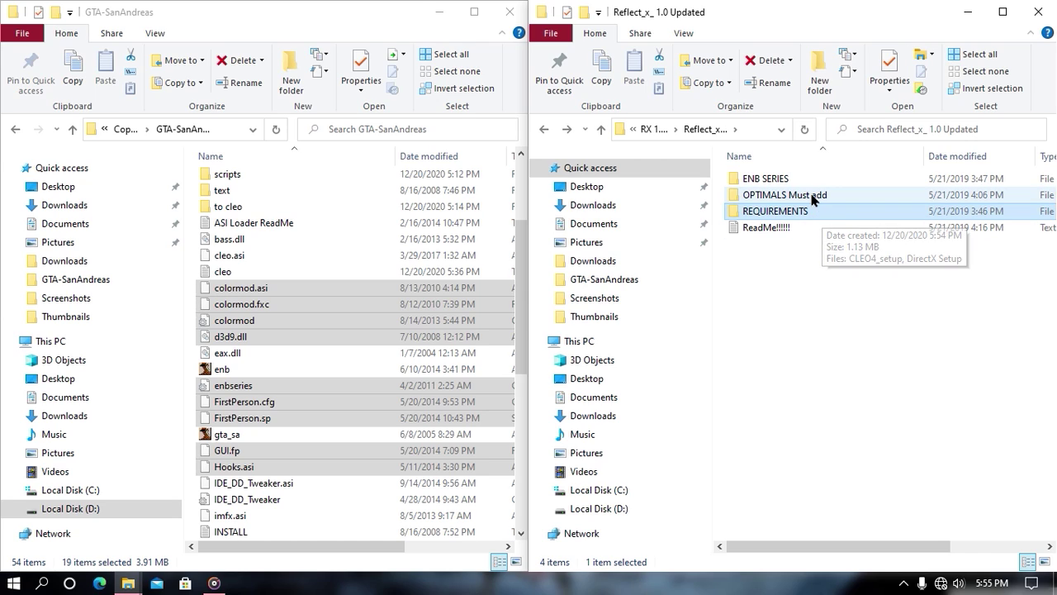
pyautogui.doubleClick(805, 211)
pyautogui.click(783, 201)
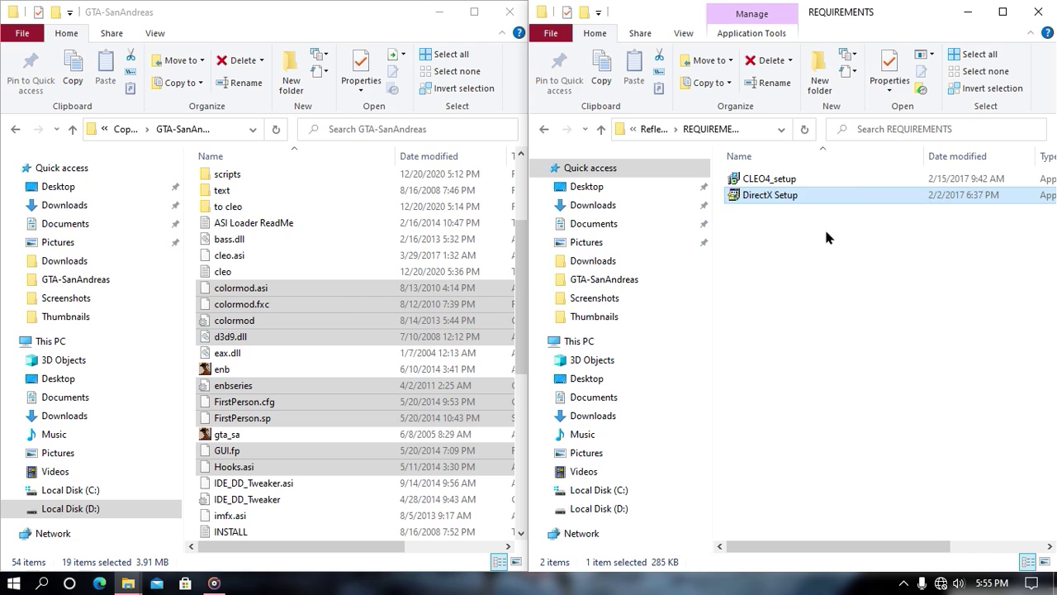
pyautogui.press('BackSpace')
# Copy the cleo, data and models folders from "overdose effects and ragdoll animation" in OPTIMALS Must add into GTA-SanAndreas, replacing duplicates
pyautogui.doubleClick(795, 195)
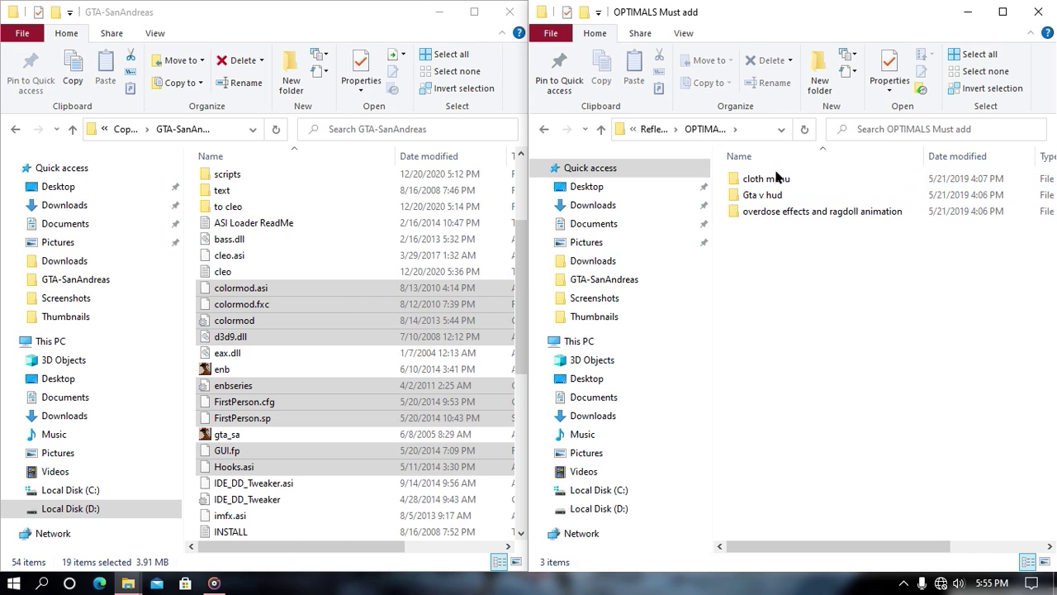
pyautogui.click(797, 213)
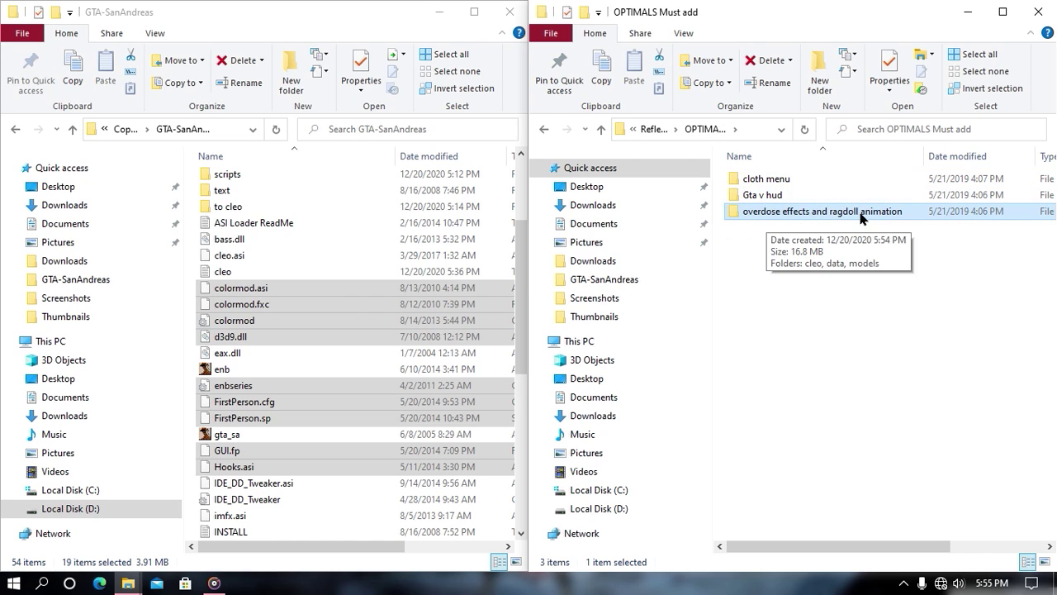
pyautogui.doubleClick(803, 213)
pyautogui.moveTo(788, 209); pyautogui.dragTo(477, 242)
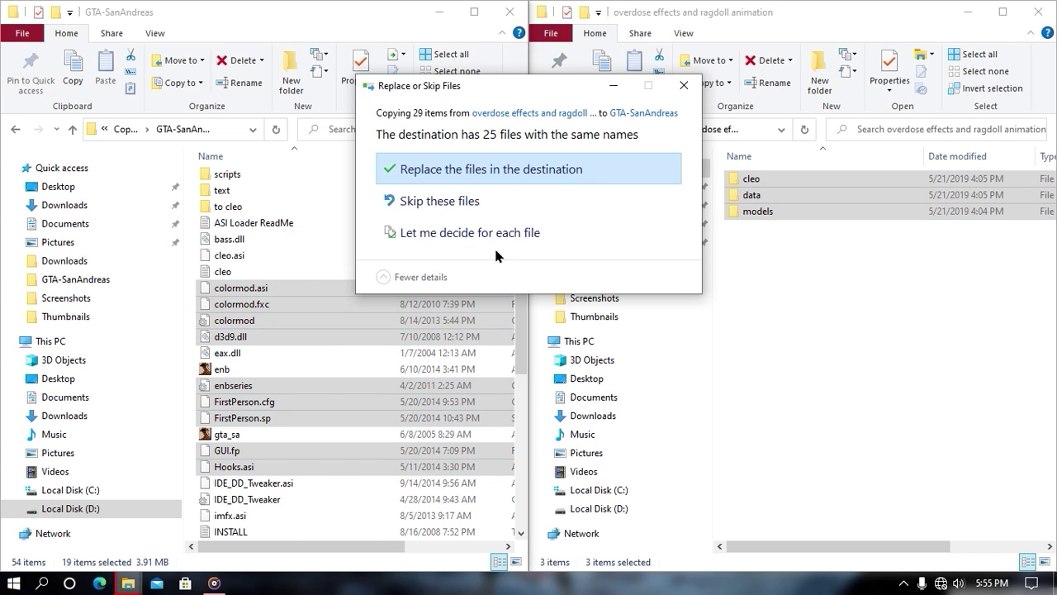
pyautogui.click(502, 170)
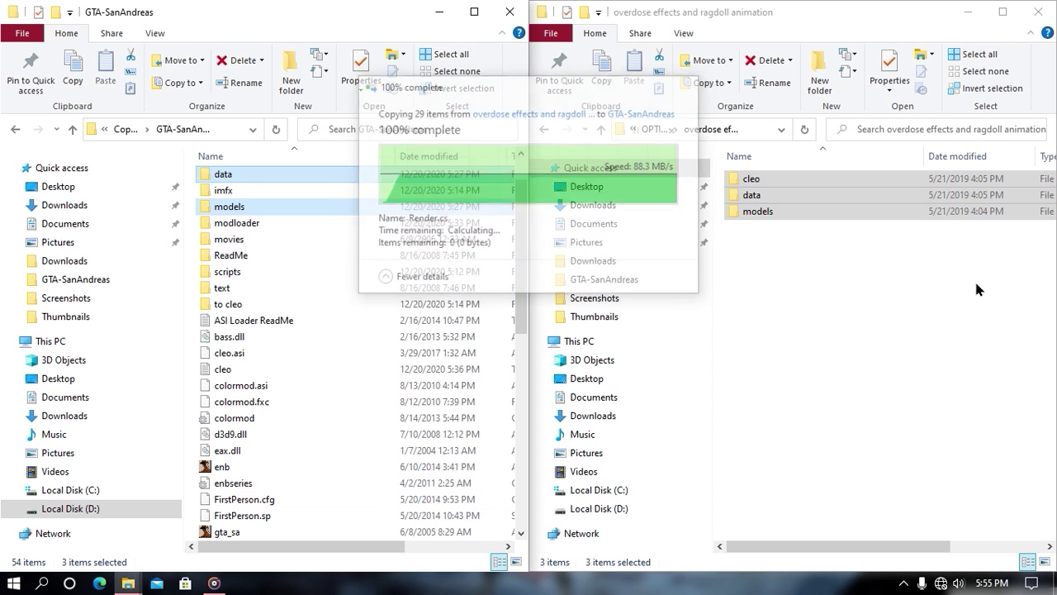
# Clear the selection and return from the overdose effects folder to Reflect_x_ 1.0 Updated
pyautogui.click(993, 309)
pyautogui.press('BackSpace')
pyautogui.press('BackSpace')
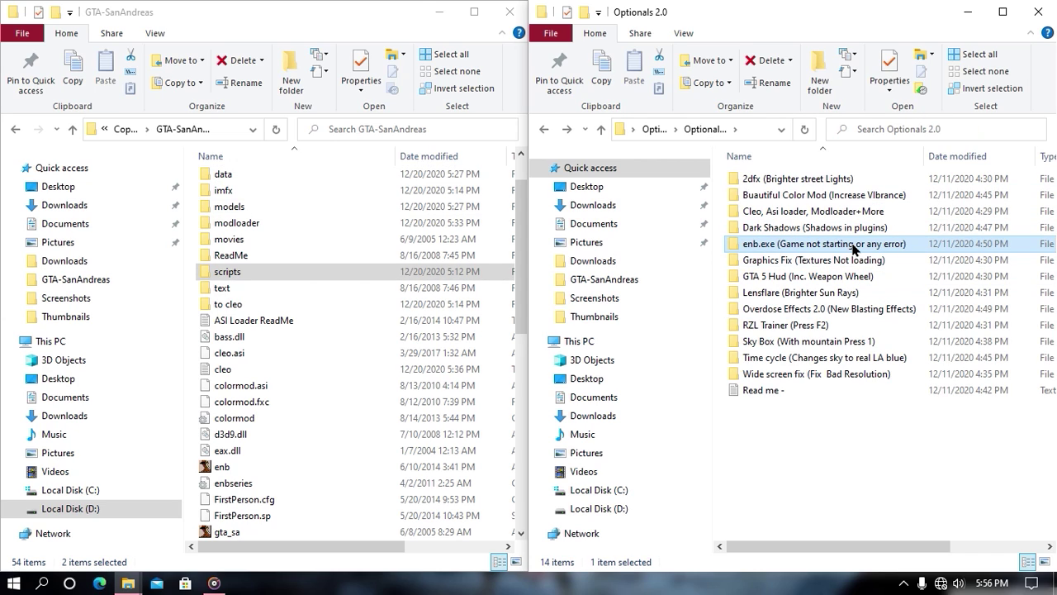
# Copy enb from the "enb.exe (Game not starting or any error)" folder into GTA-SanAndreas, replacing the existing file, and return to Optionals 2.0
pyautogui.doubleClick(853, 245)
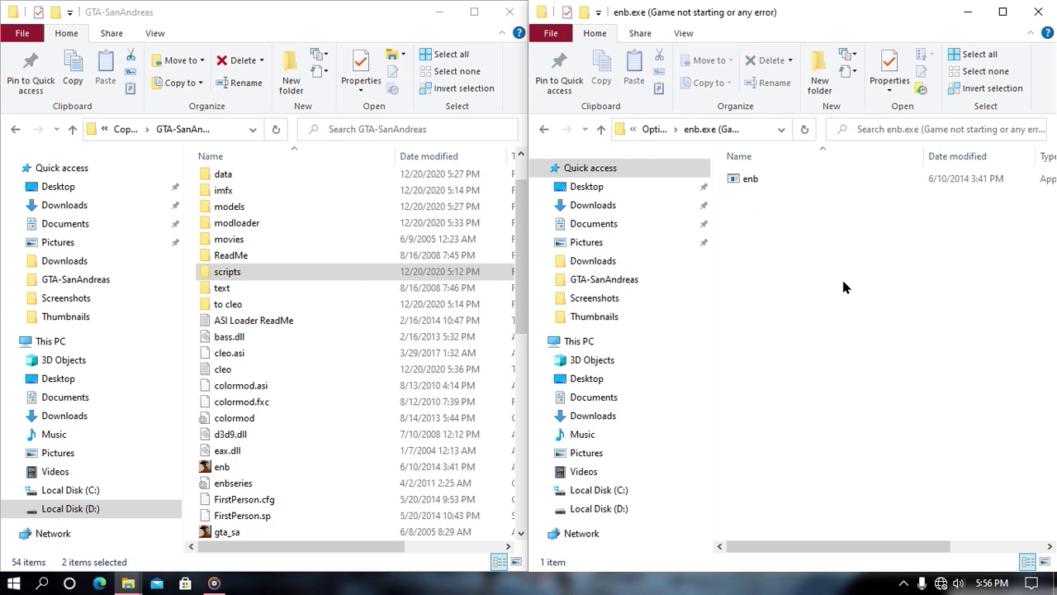
pyautogui.click(770, 181)
pyautogui.moveTo(813, 185); pyautogui.dragTo(462, 413)
pyautogui.click(532, 177)
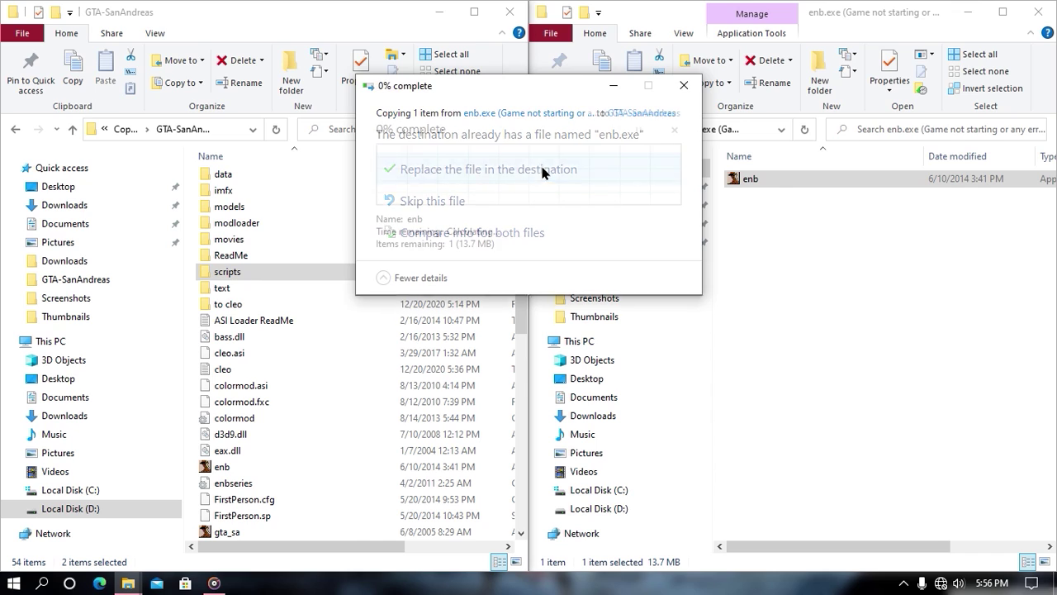
pyautogui.click(914, 328)
pyautogui.hotkey('alt', 'Left')
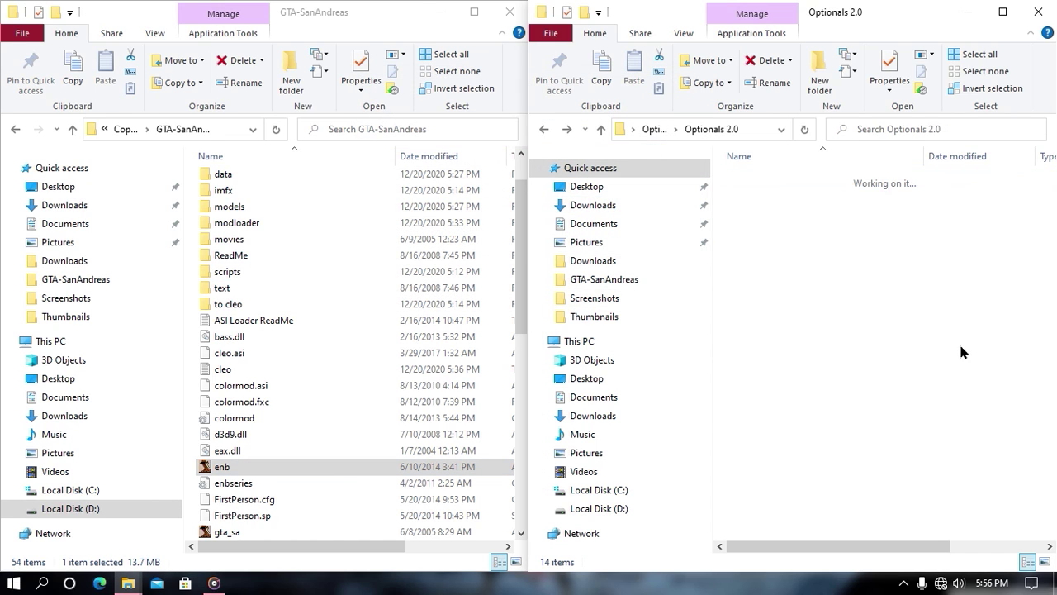
# Minimize the Optionals 2.0 window, maximize the GTA-SanAndreas window and launch the enb application
pyautogui.click(970, 12)
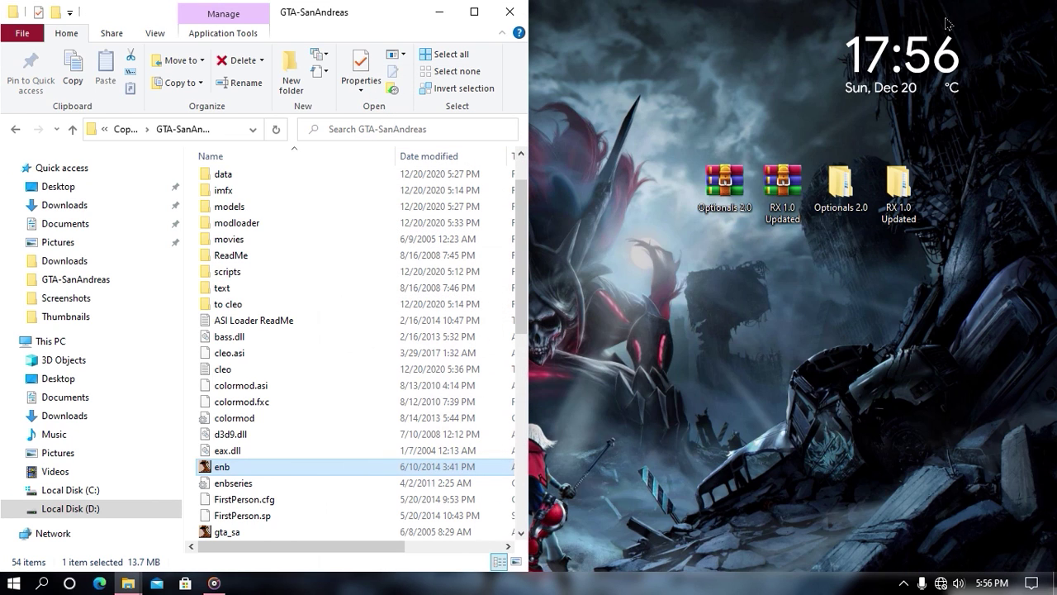
pyautogui.click(473, 14)
pyautogui.scroll(-4, 578, 247)
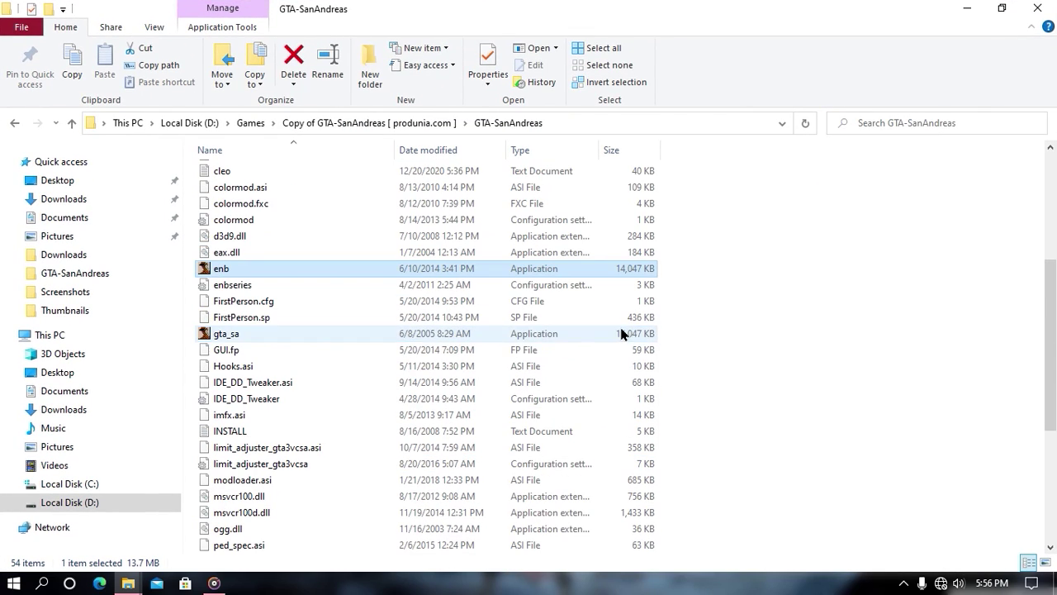
pyautogui.click(228, 284)
pyautogui.click(241, 269)
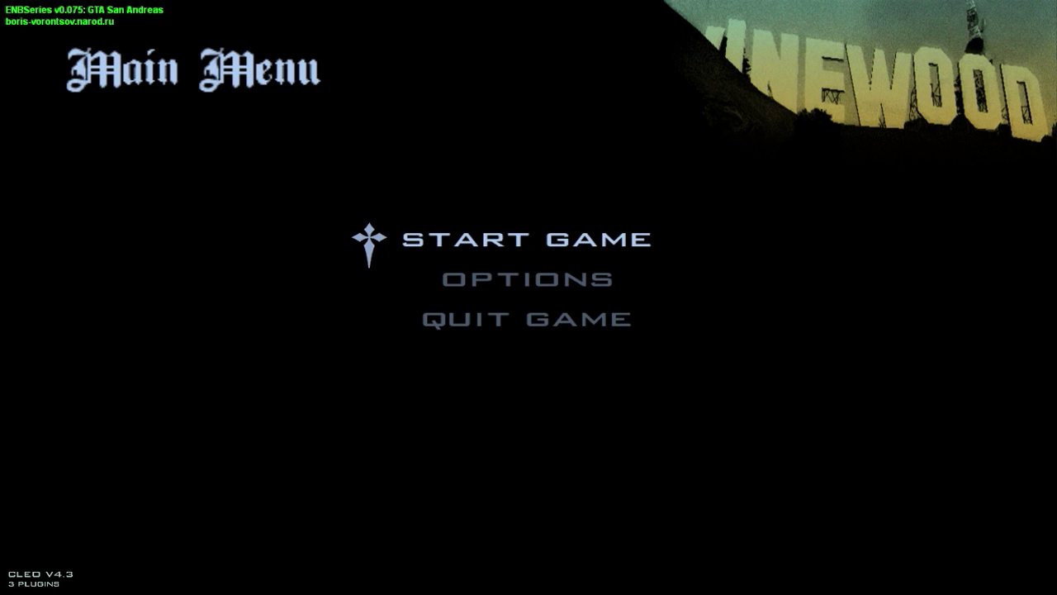
# Start the game from the main menu
pyautogui.press('Return')
pyautogui.press('Down')
pyautogui.press('Up')
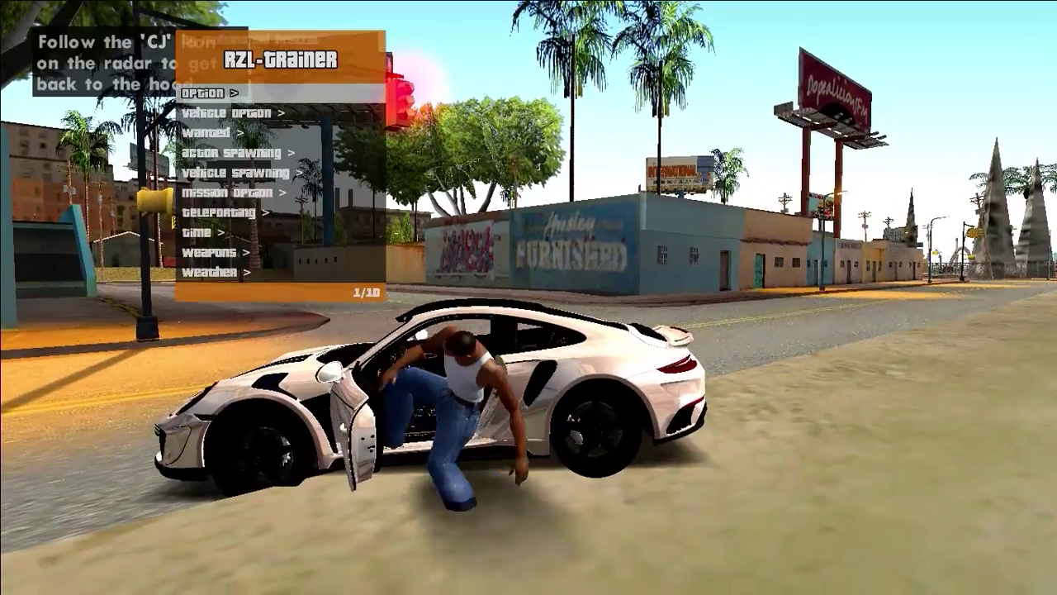
# Recolor the white car black through the vehicle modify colors in RZL-Trainer, and close the trainer
pyautogui.press('Down')
pyautogui.press('Return')
pyautogui.press('Down')
pyautogui.press('Down')
pyautogui.press('Down')
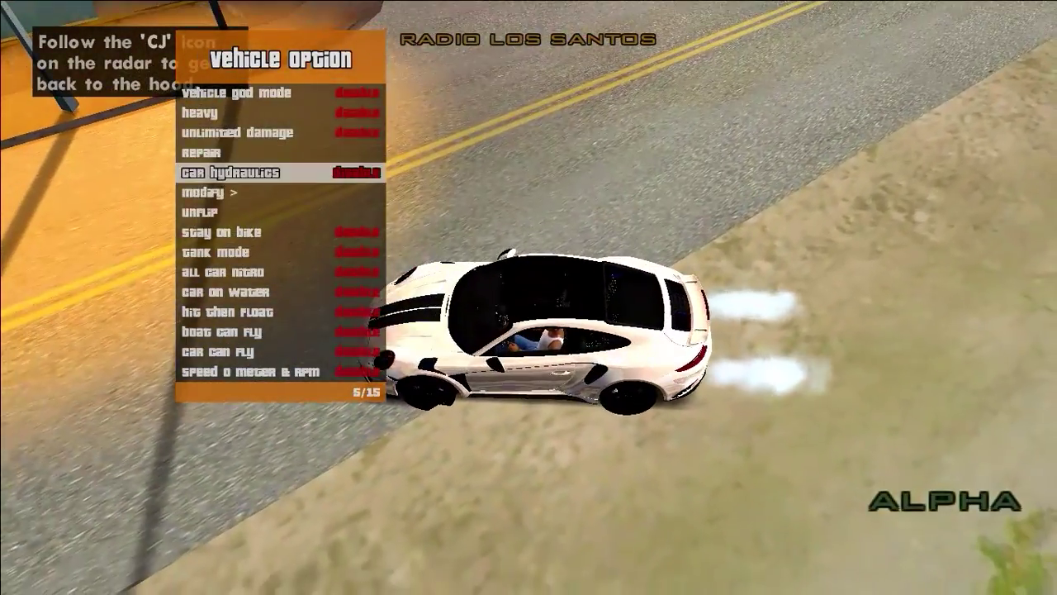
pyautogui.press('Down')
pyautogui.press('Return')
pyautogui.press('Return')
pyautogui.press('BackSpace')
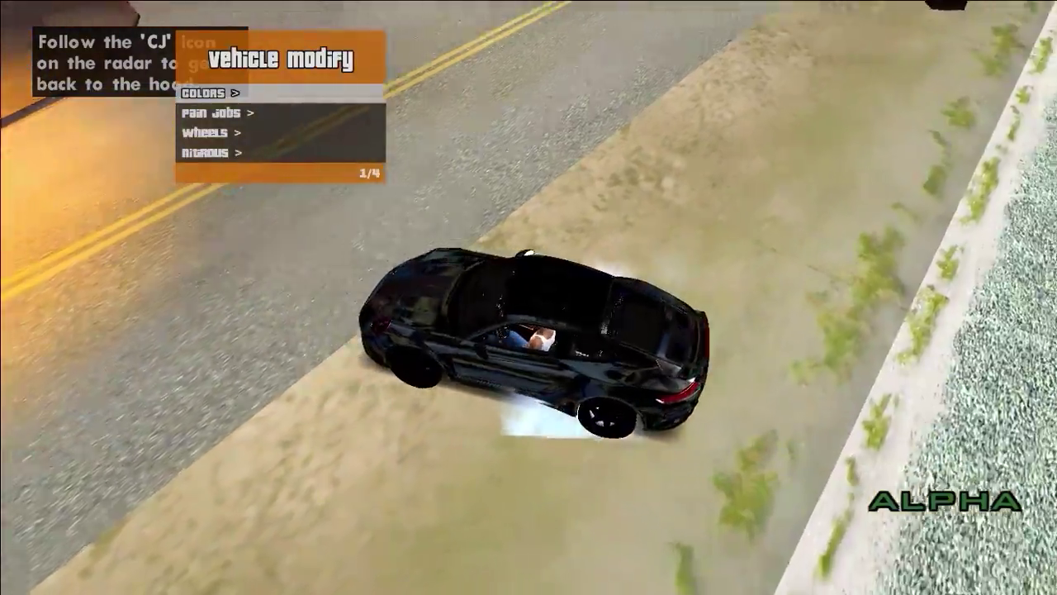
pyautogui.press('BackSpace')
pyautogui.press('BackSpace')
pyautogui.press('BackSpace')
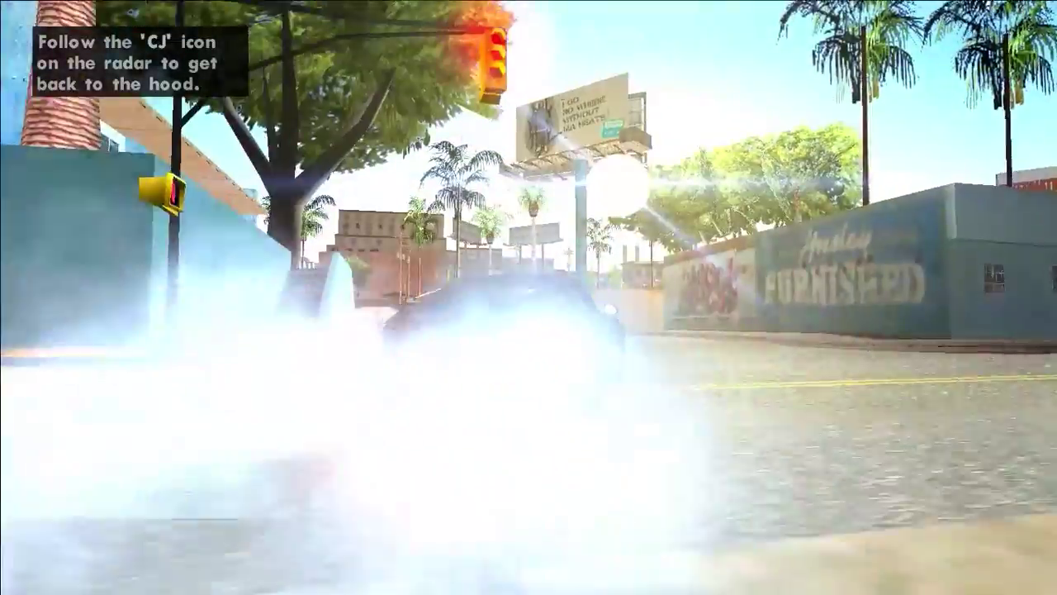
pyautogui.press('w')
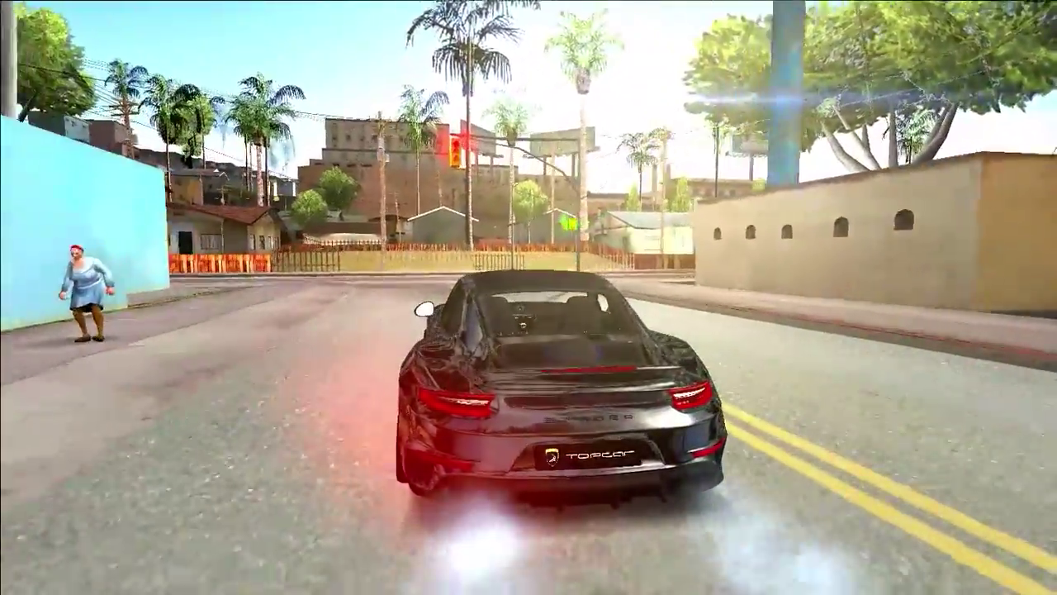
pyautogui.press('d')
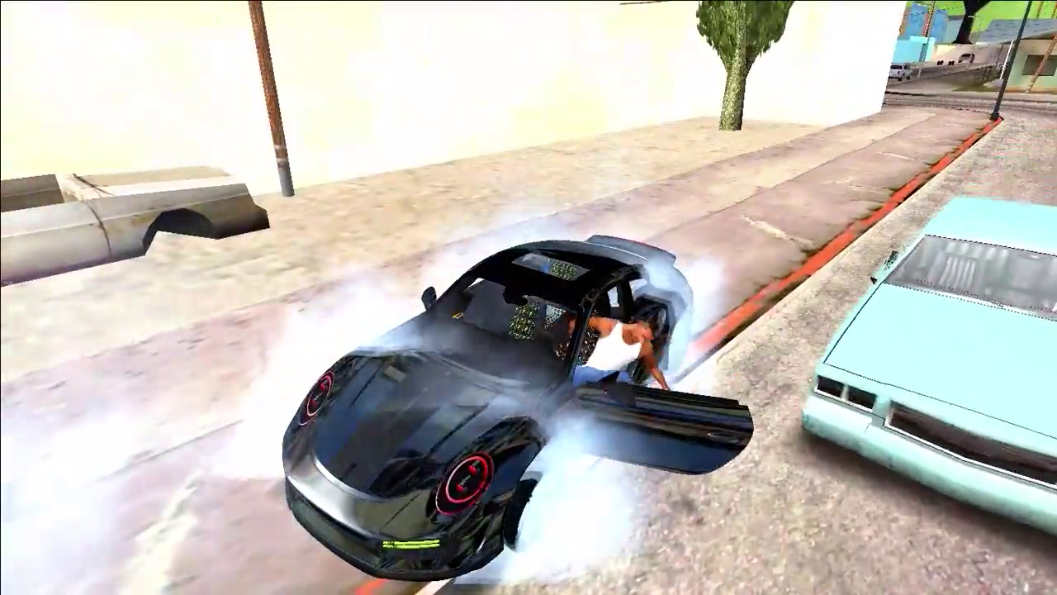
pyautogui.press('w')
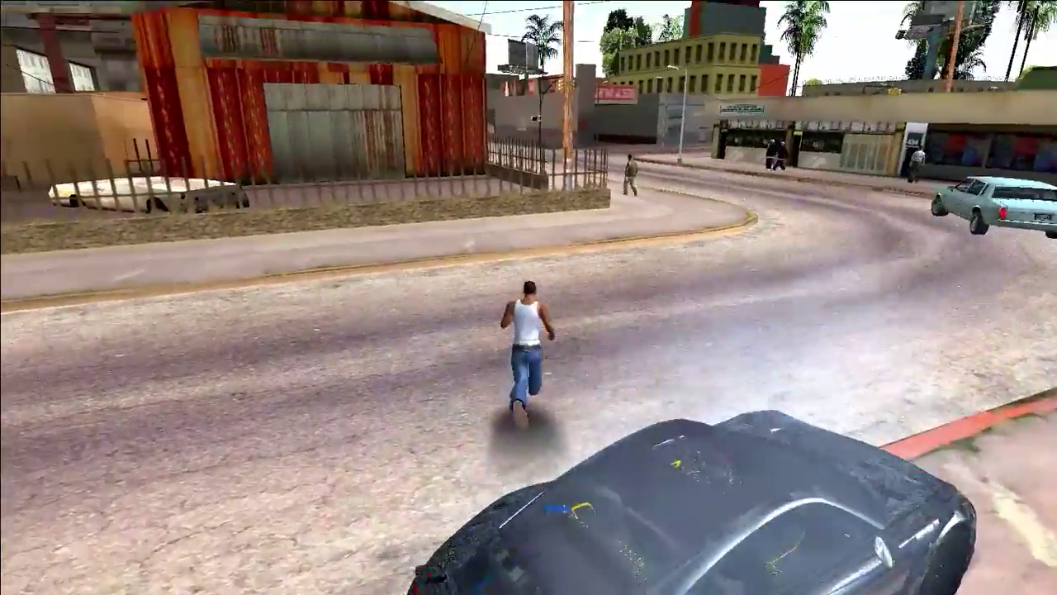
pyautogui.press('a')
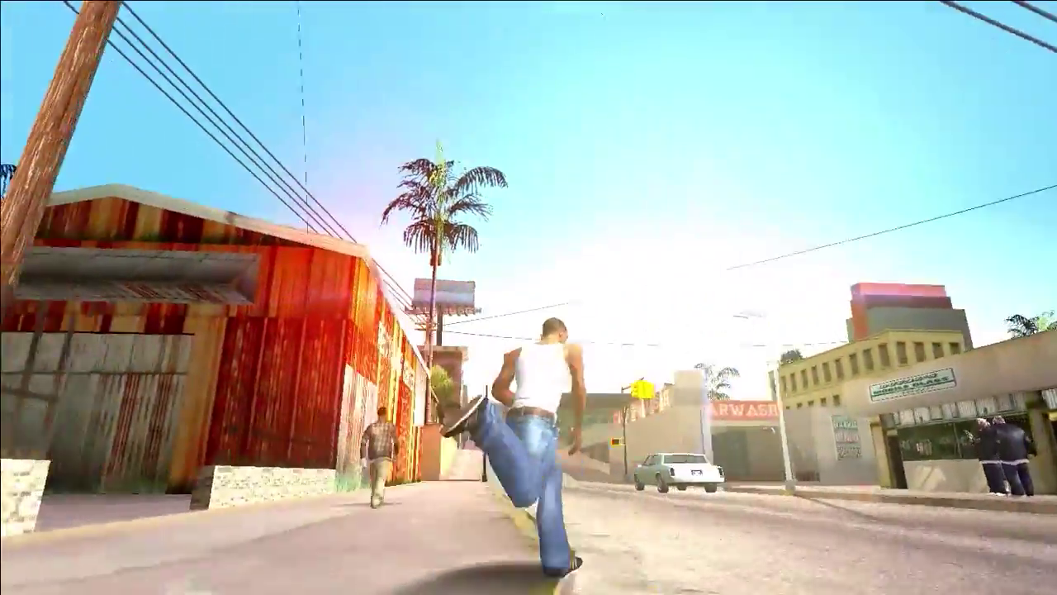